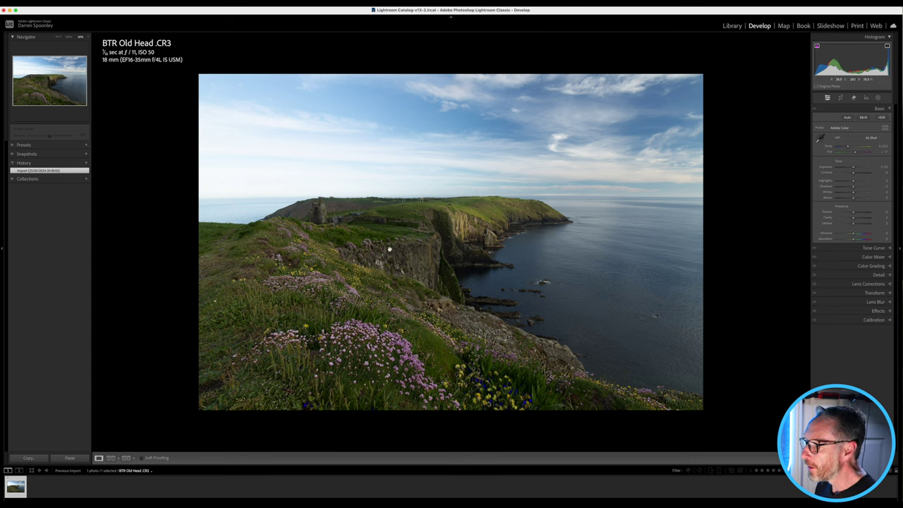
# Zoom in close on the far headland's cliff path and walkers.
pyautogui.click(337, 220)
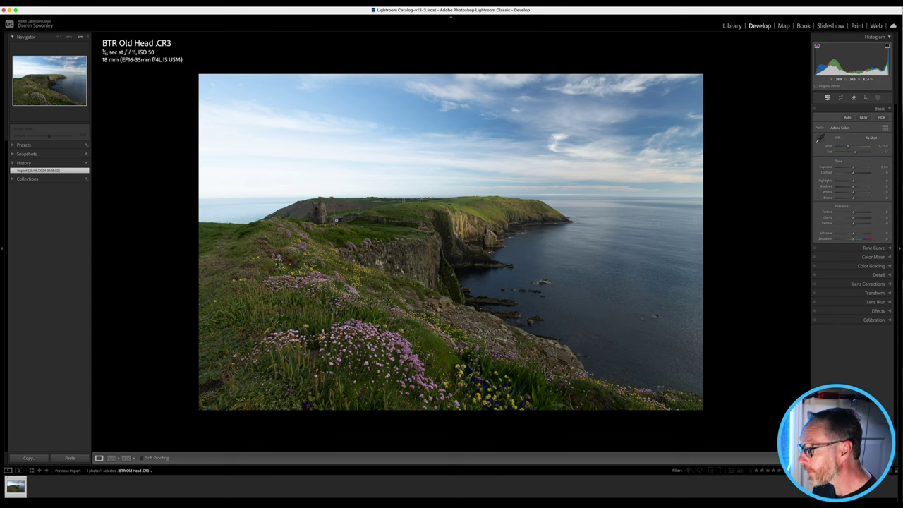
pyautogui.hscroll(-10, 337, 220)
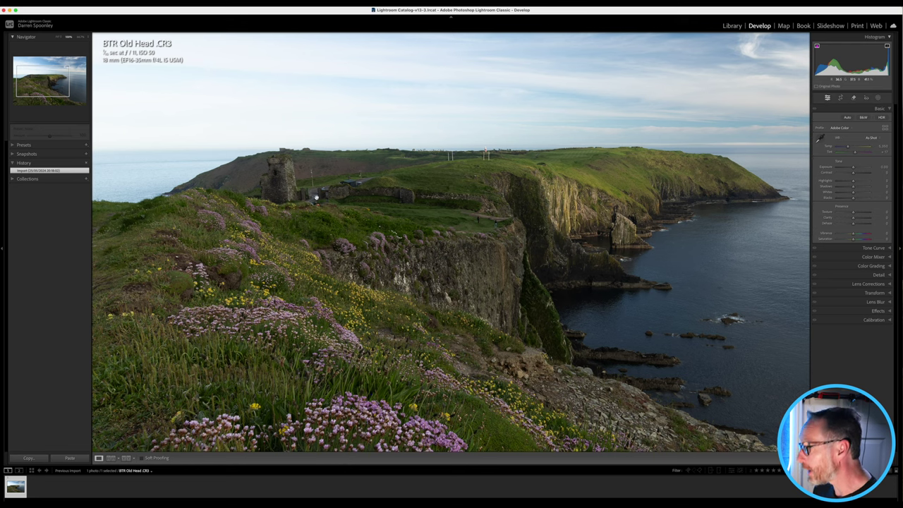
pyautogui.click(485, 149)
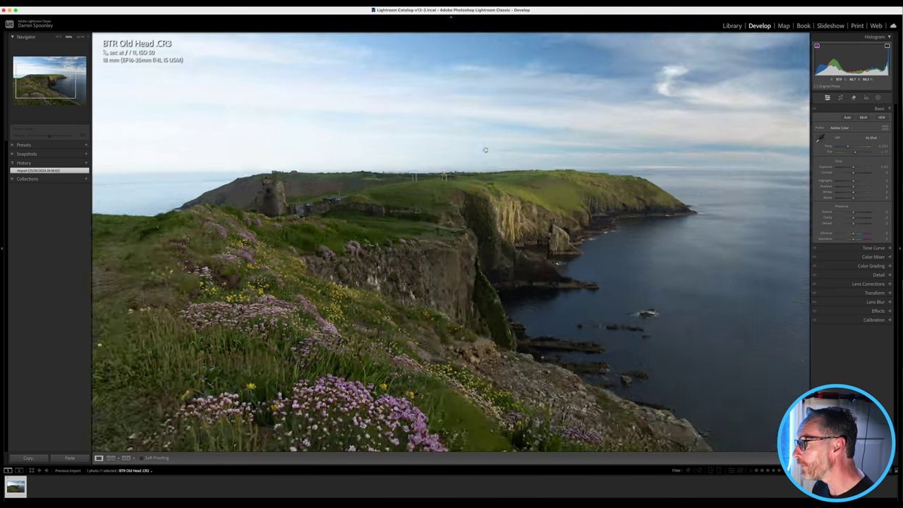
pyautogui.click(486, 149)
pyautogui.click(486, 150)
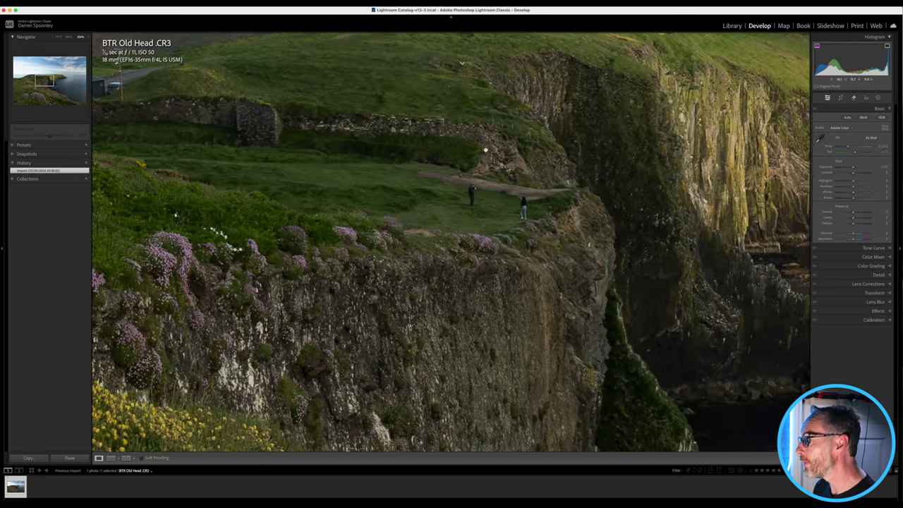
pyautogui.scroll(6, 485, 150)
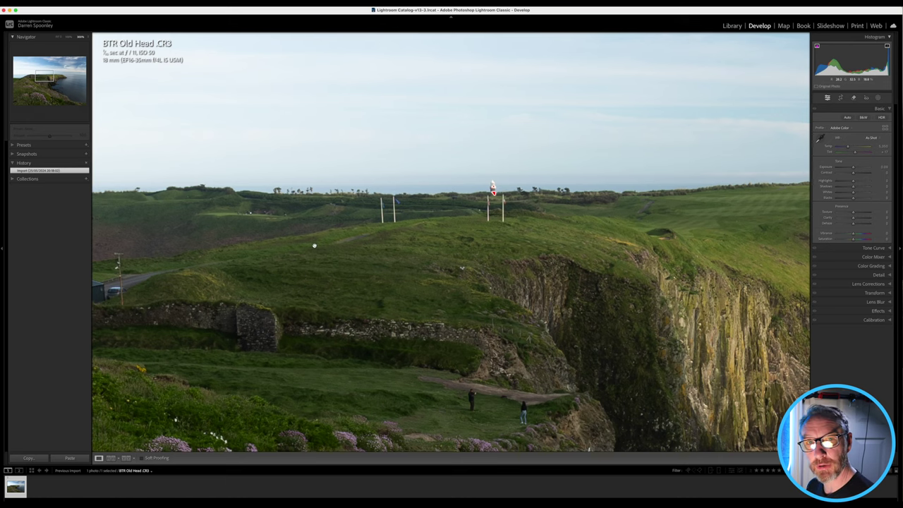
# Pan across the stone tower, flagpoles, flowers, sea cliffs and sea stack, then show the whole photo.
pyautogui.moveTo(308, 254); pyautogui.dragTo(458, 230)
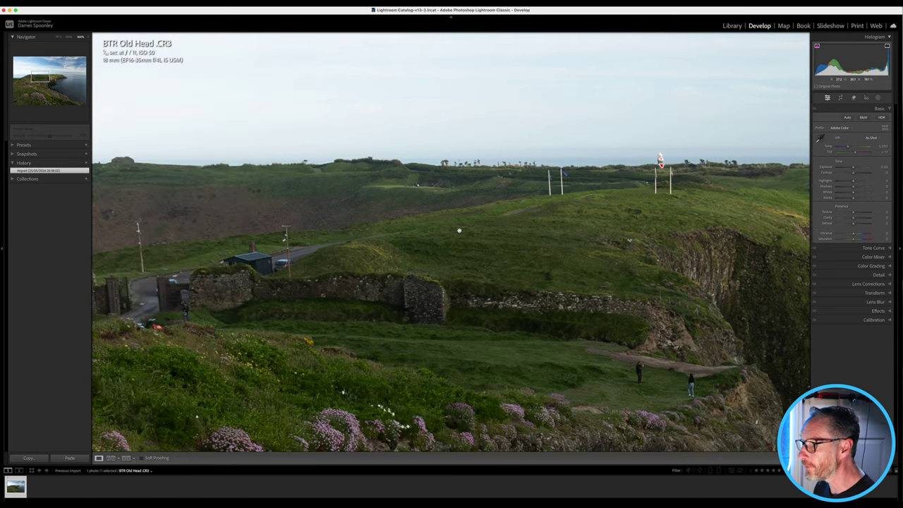
pyautogui.moveTo(148, 306); pyautogui.dragTo(259, 281)
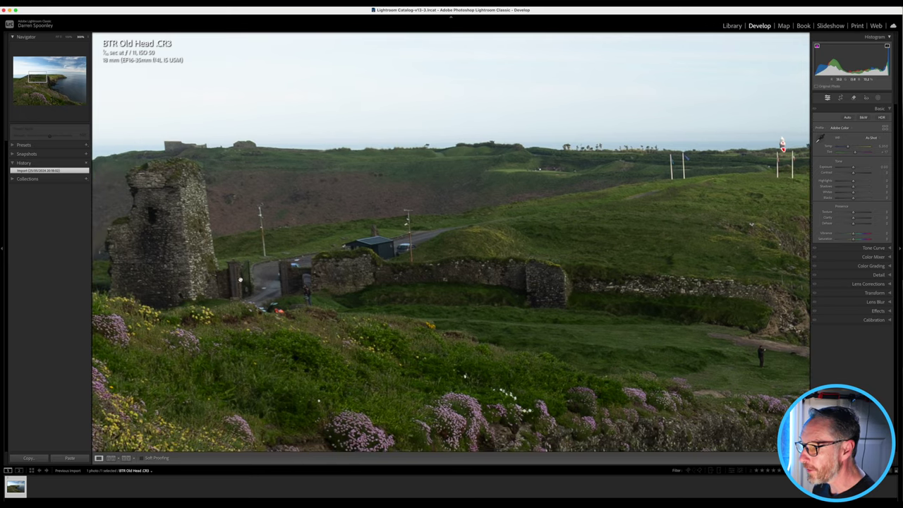
pyautogui.moveTo(496, 220); pyautogui.dragTo(369, 271)
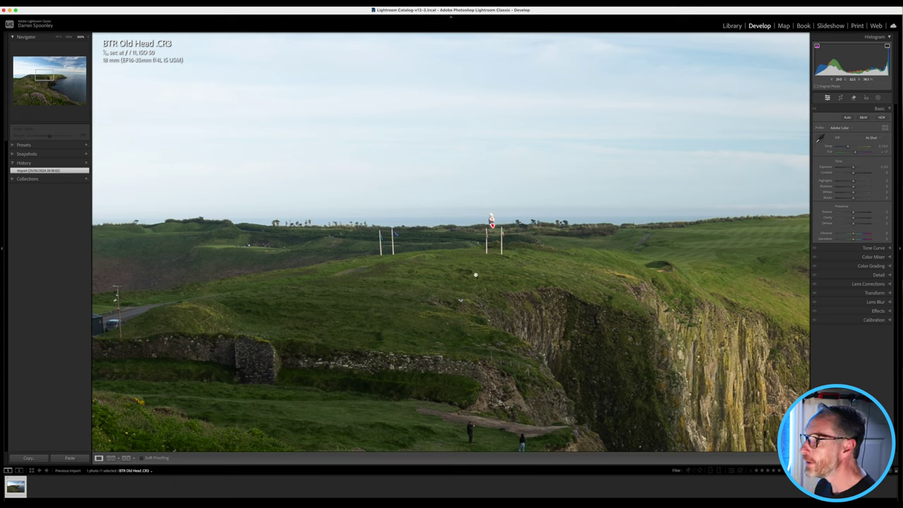
pyautogui.moveTo(373, 294); pyautogui.dragTo(383, 244)
pyautogui.moveTo(369, 296); pyautogui.dragTo(353, 213)
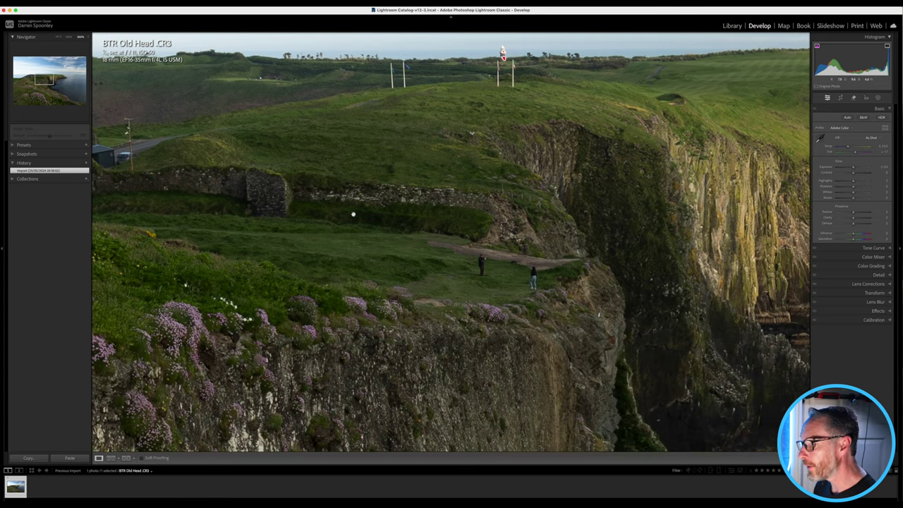
pyautogui.moveTo(569, 278); pyautogui.dragTo(343, 251)
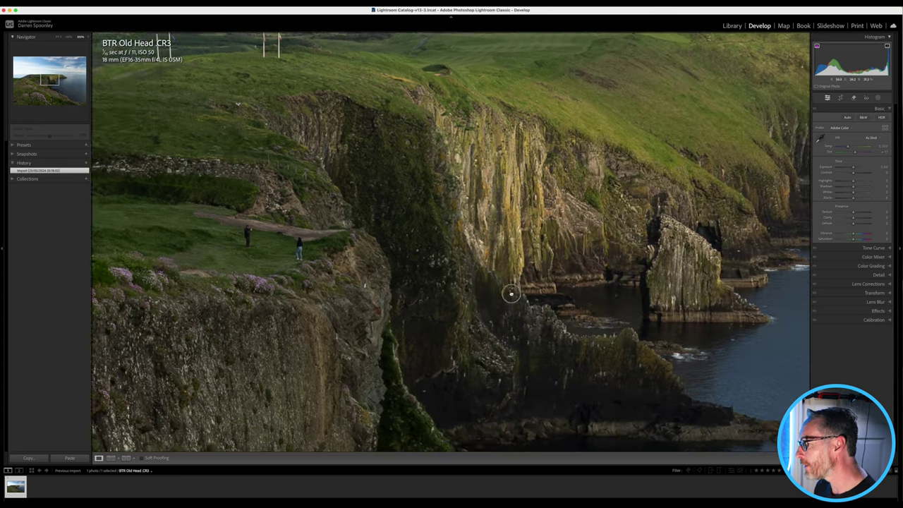
pyautogui.moveTo(510, 294); pyautogui.dragTo(385, 171)
pyautogui.moveTo(485, 175)
pyautogui.mouseDown()
pyautogui.moveTo(403, 280)
pyautogui.moveTo(368, 309)
pyautogui.mouseUp()
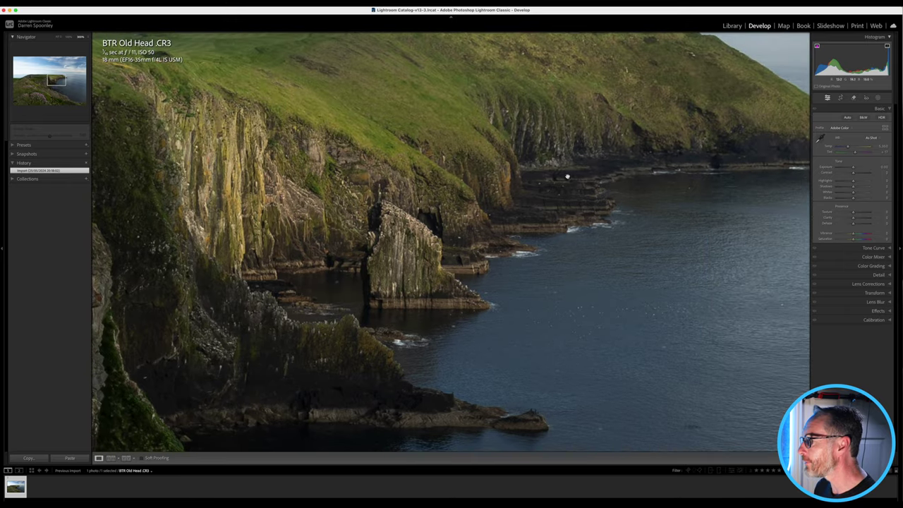
pyautogui.moveTo(568, 177)
pyautogui.mouseDown()
pyautogui.moveTo(382, 305)
pyautogui.moveTo(555, 126)
pyautogui.mouseUp()
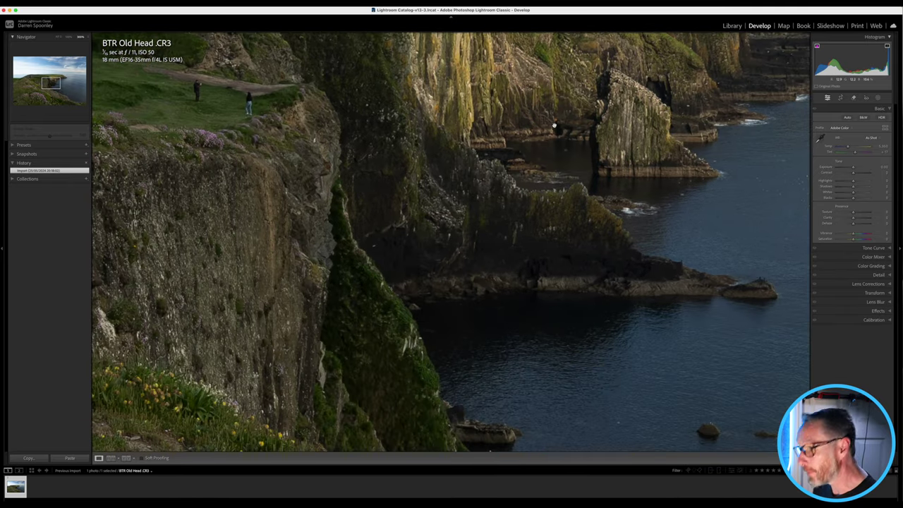
pyautogui.click(59, 37)
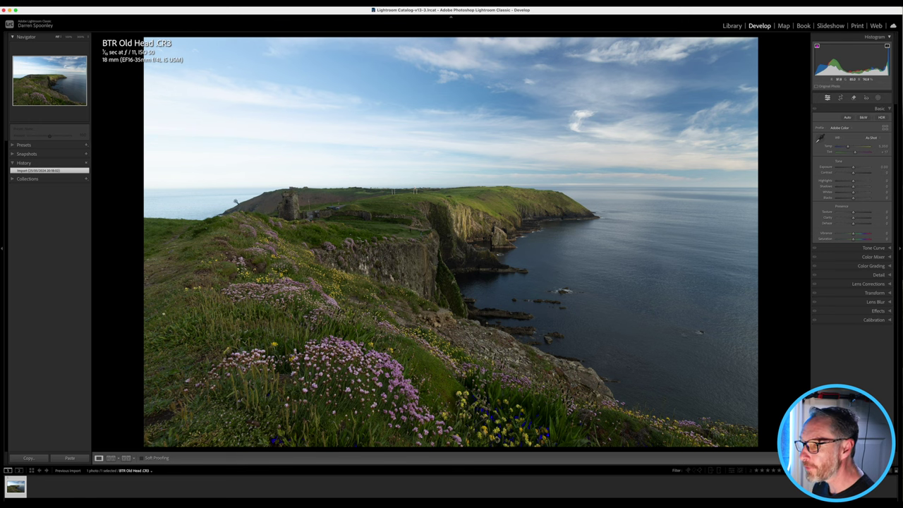
# Inspect the castle tower, its walls, cliffs and sea stack up close, then zoom back out.
pyautogui.click(239, 209)
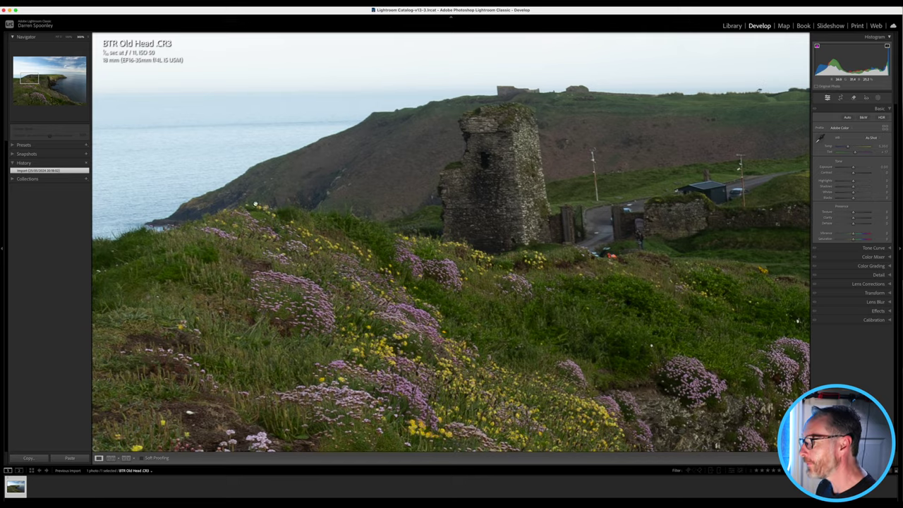
pyautogui.moveTo(737, 250); pyautogui.dragTo(425, 231)
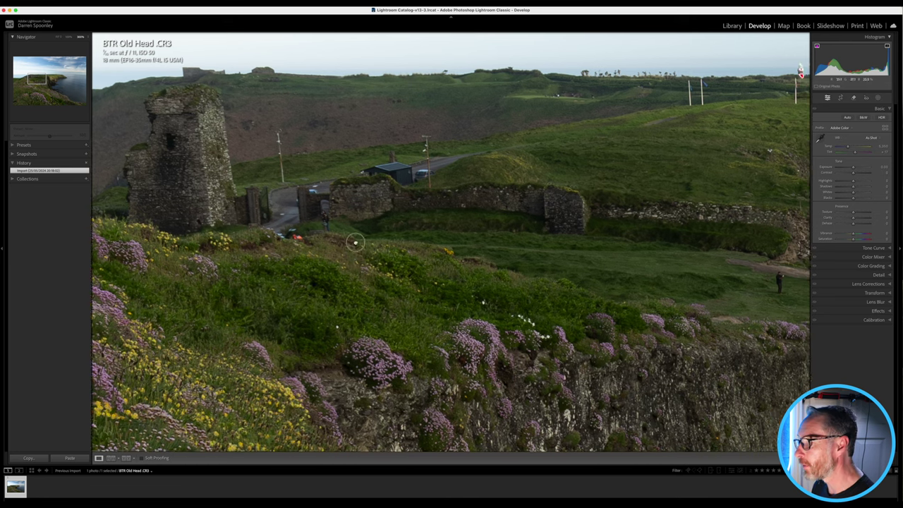
pyautogui.moveTo(354, 244); pyautogui.dragTo(294, 233)
pyautogui.moveTo(554, 252); pyautogui.dragTo(332, 228)
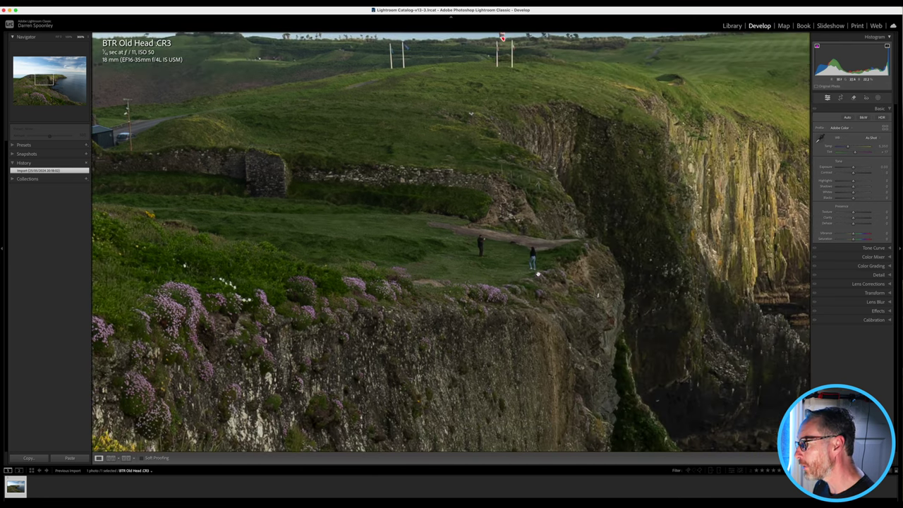
pyautogui.moveTo(557, 251); pyautogui.dragTo(286, 227)
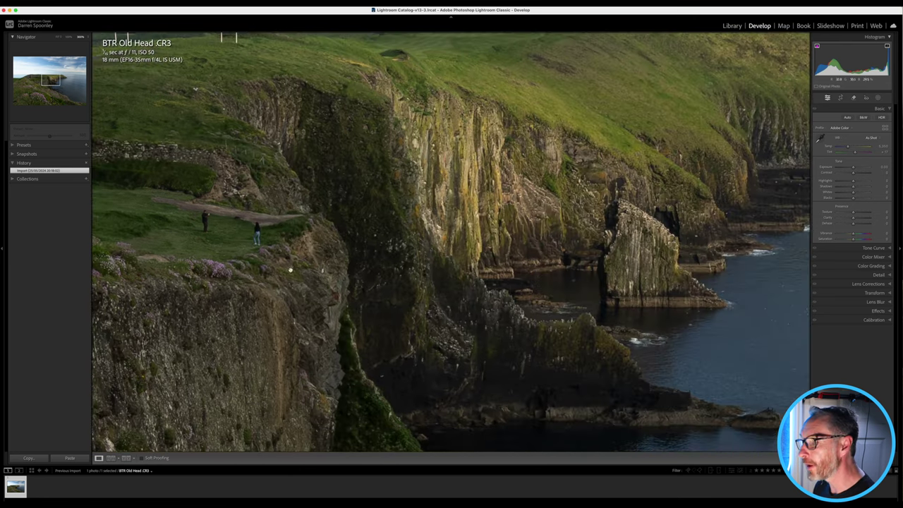
pyautogui.moveTo(298, 270); pyautogui.dragTo(294, 238)
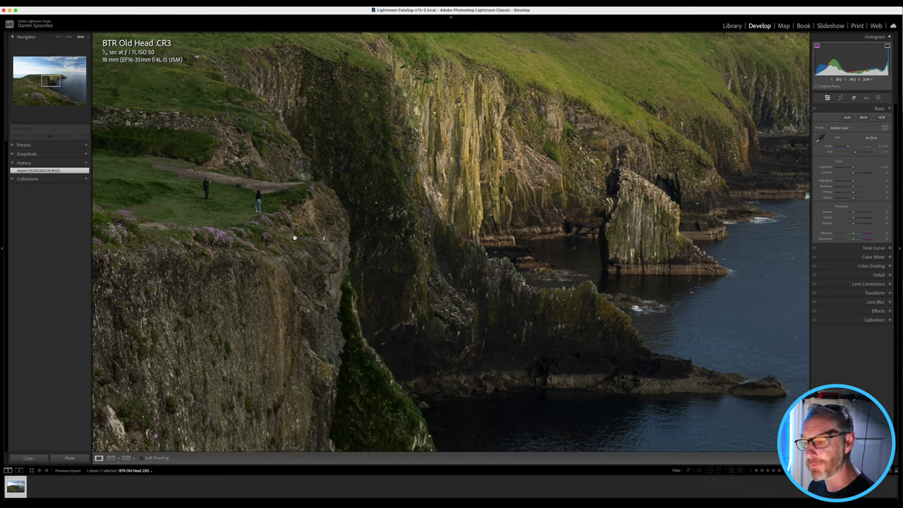
pyautogui.moveTo(332, 263); pyautogui.dragTo(306, 221)
pyautogui.press('super+minus')
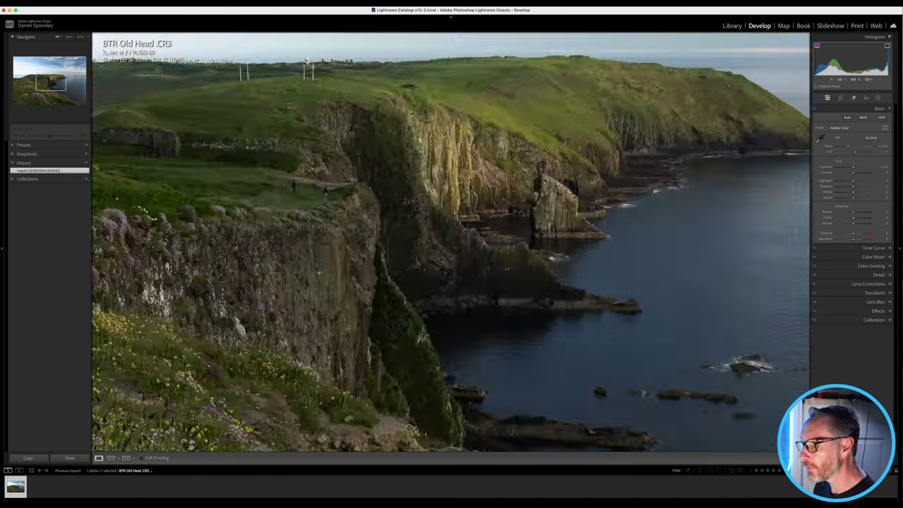
pyautogui.press('super+minus')
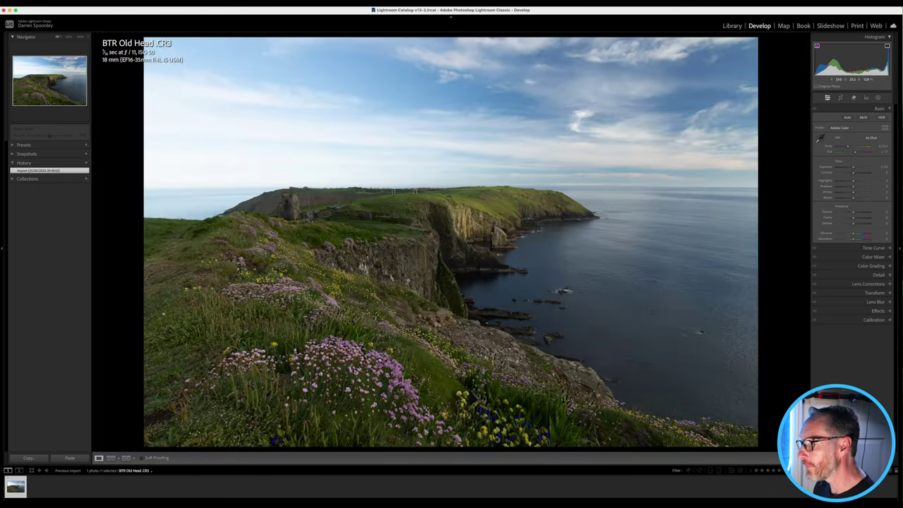
# Zoom into the cliffs, widen to the coastline, and return the photo to Fit view.
pyautogui.click(423, 232)
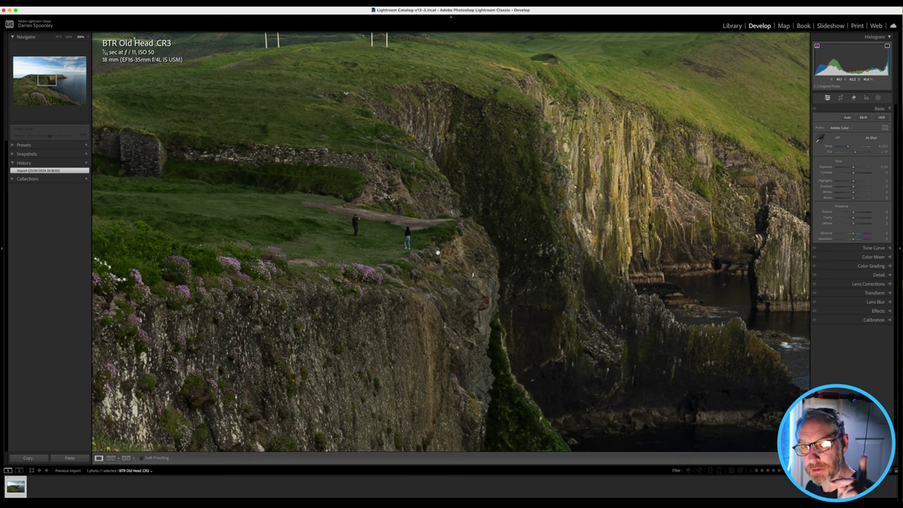
pyautogui.click(514, 245)
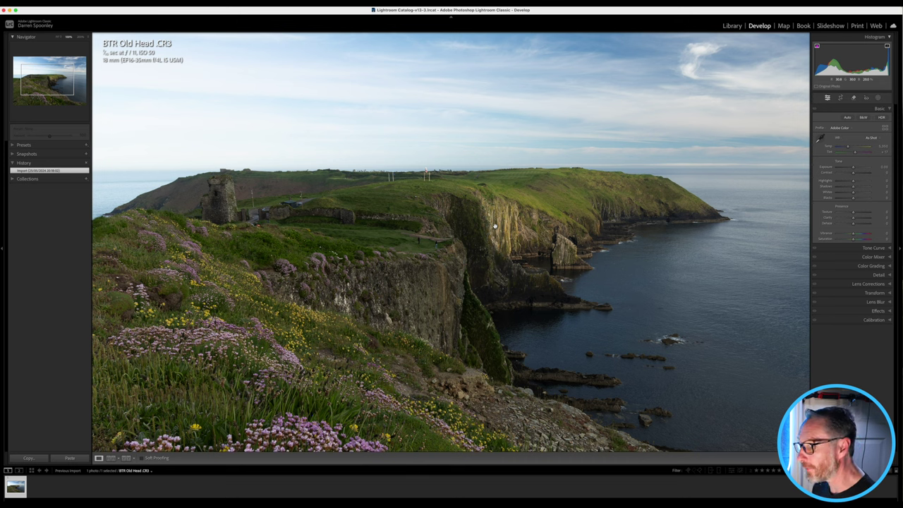
pyautogui.click(425, 260)
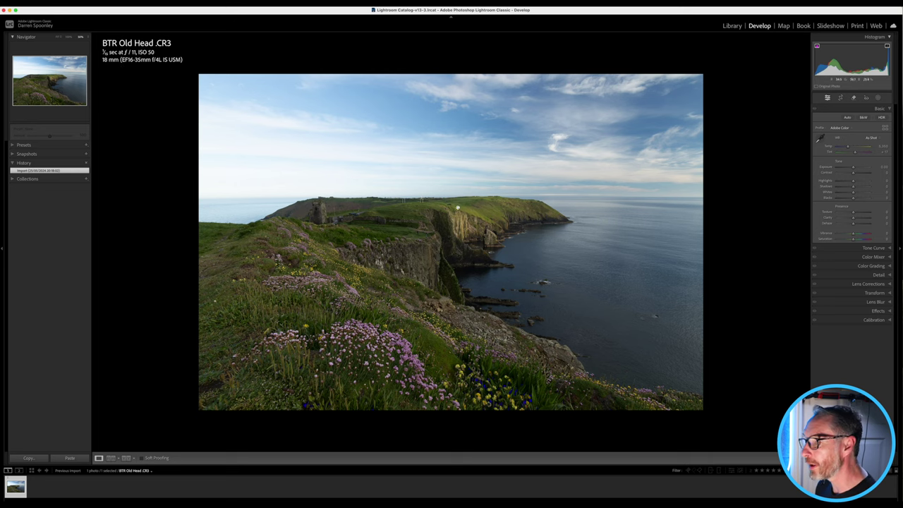
pyautogui.click(239, 198)
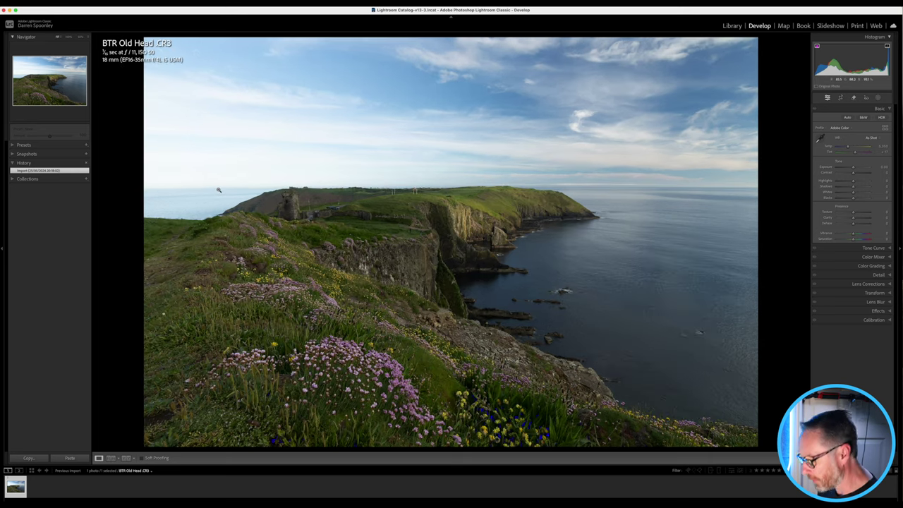
pyautogui.click(217, 189)
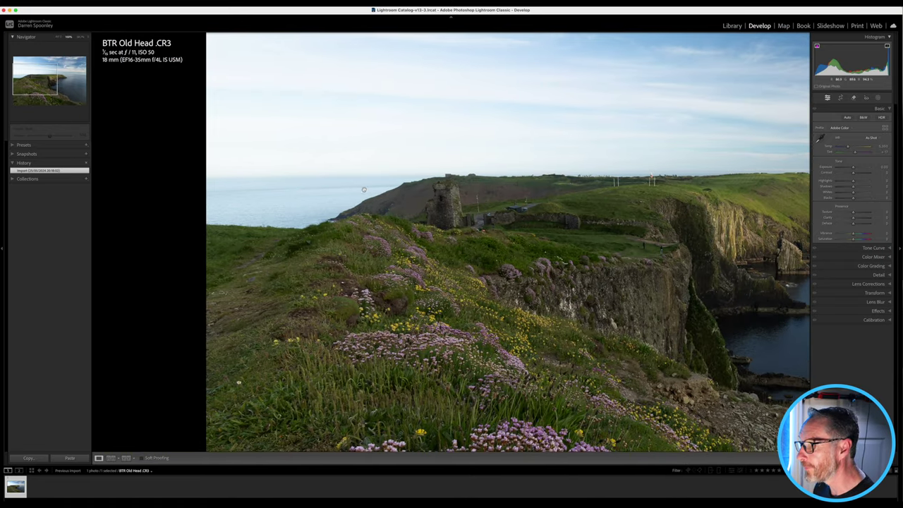
pyautogui.hscroll(10, 330, 190)
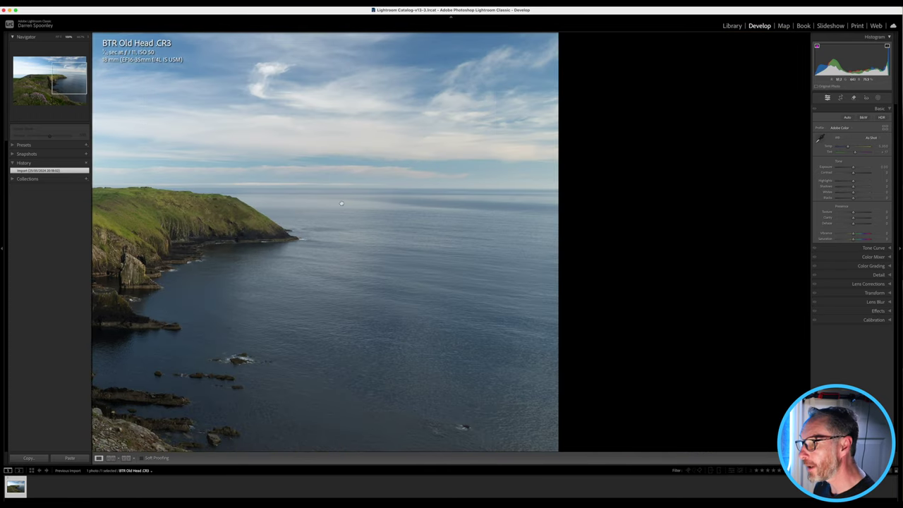
pyautogui.click(232, 221)
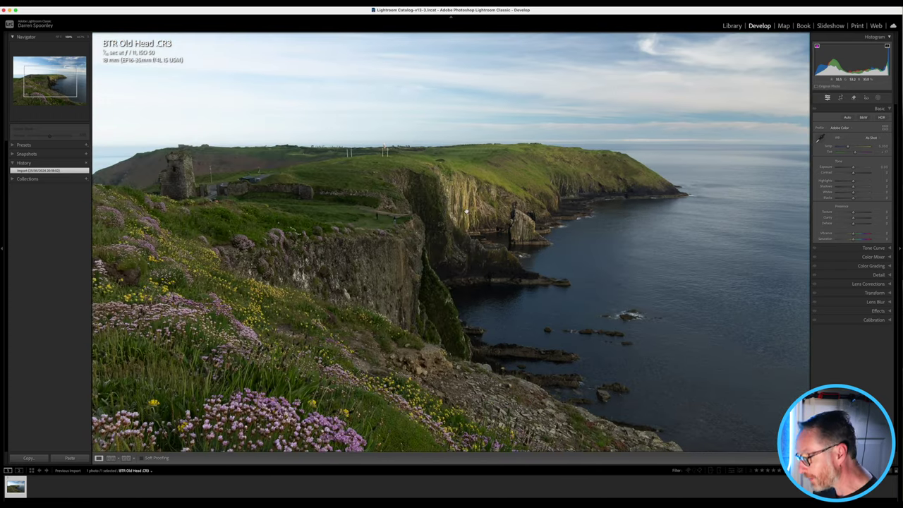
pyautogui.click(466, 211)
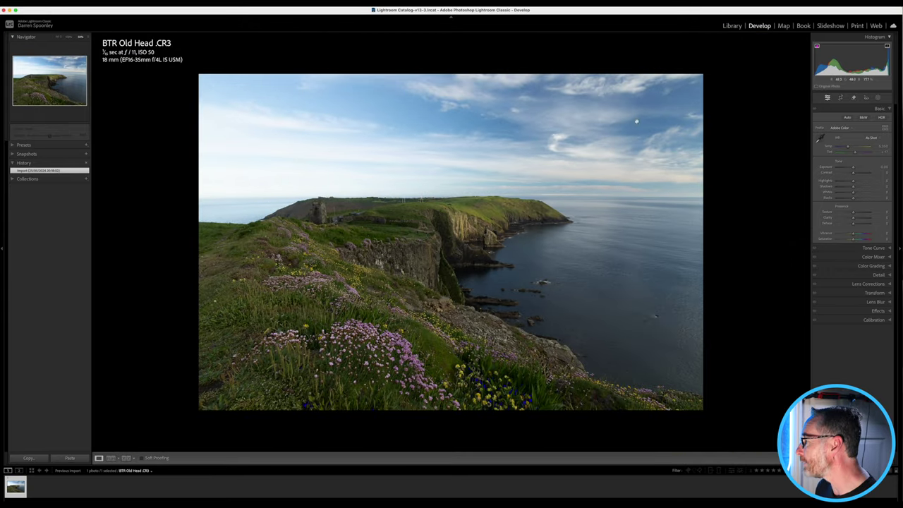
# Rotate the photo slightly with Crop & Straighten until the sea horizon is level.
pyautogui.click(839, 98)
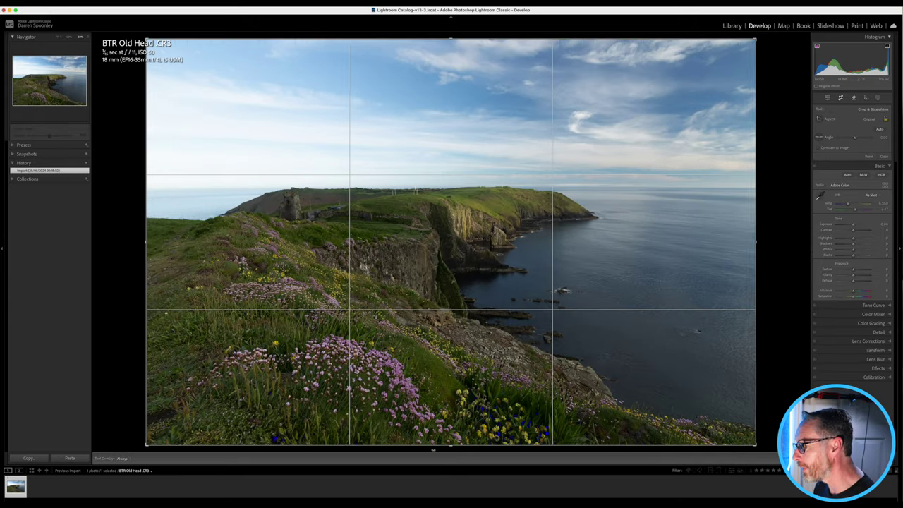
pyautogui.moveTo(432, 448); pyautogui.dragTo(433, 449)
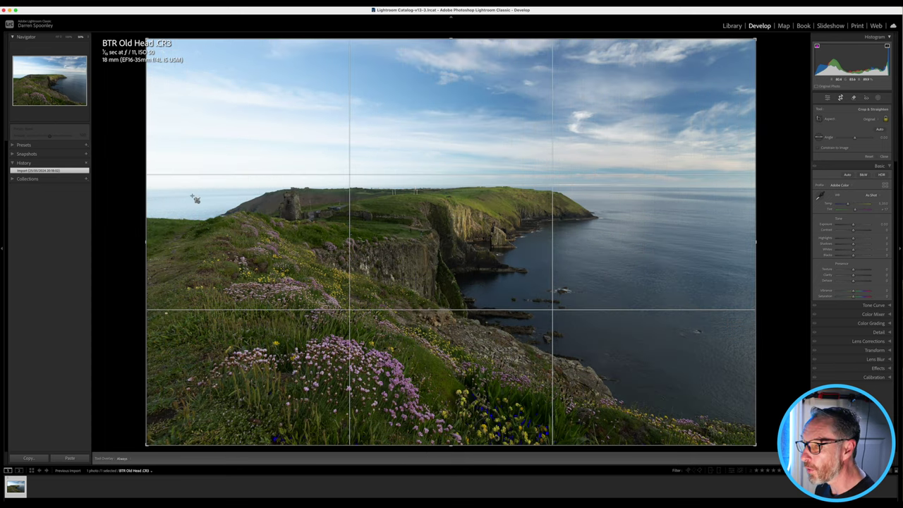
pyautogui.moveTo(409, 449); pyautogui.dragTo(410, 448)
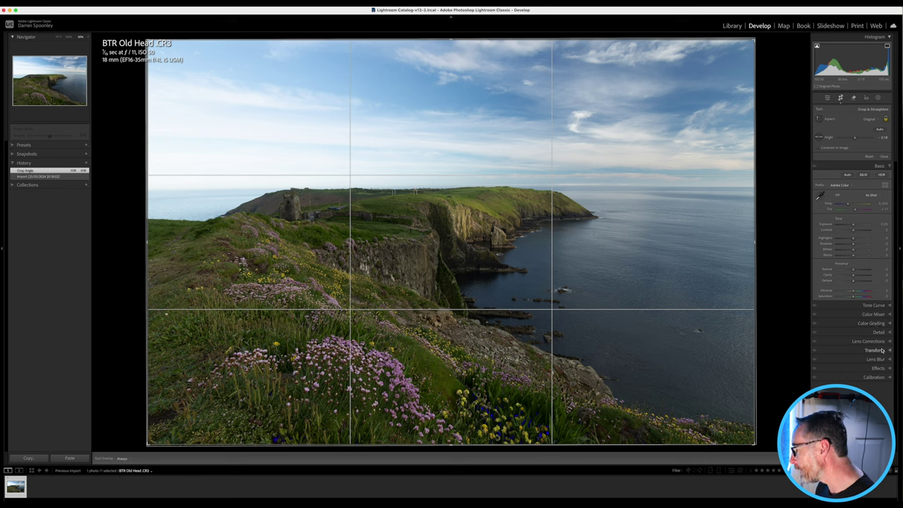
# Enable lens profile corrections, raise Distortion to about 174, and re-level the crop angle to 0.14.
pyautogui.click(882, 341)
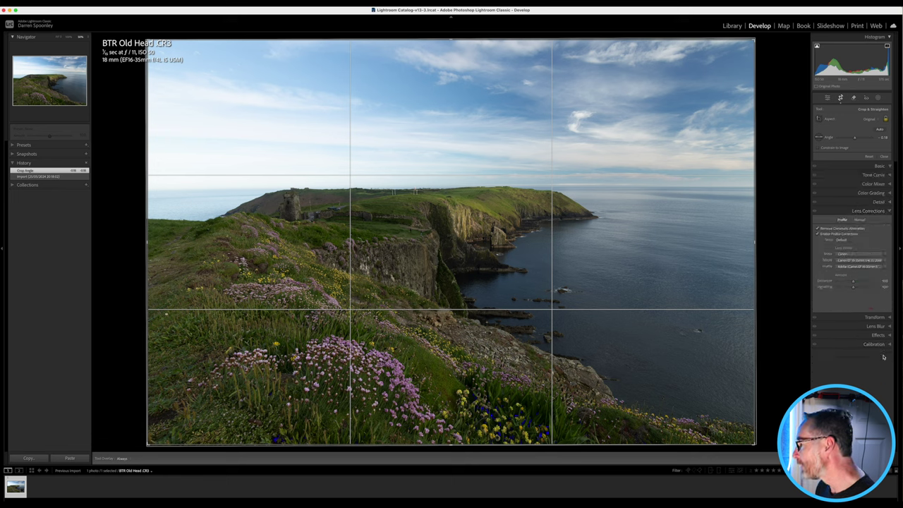
pyautogui.click(817, 235)
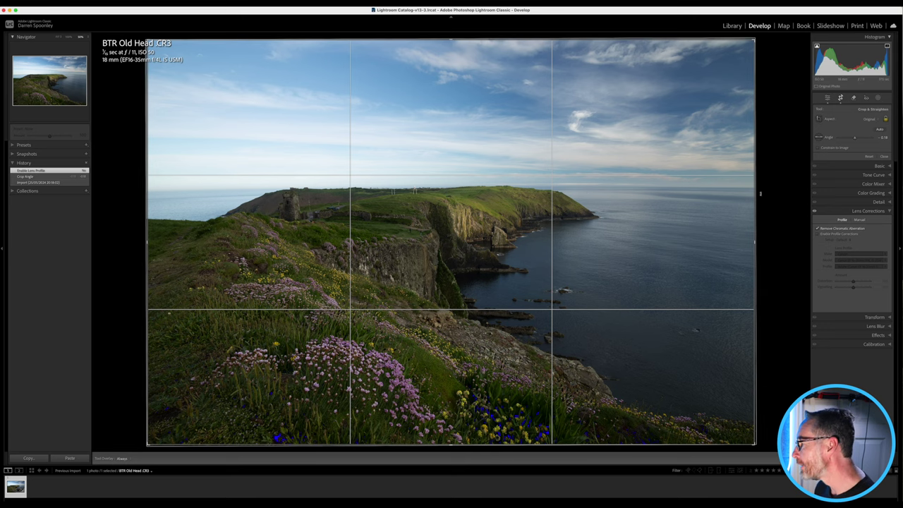
pyautogui.click(818, 234)
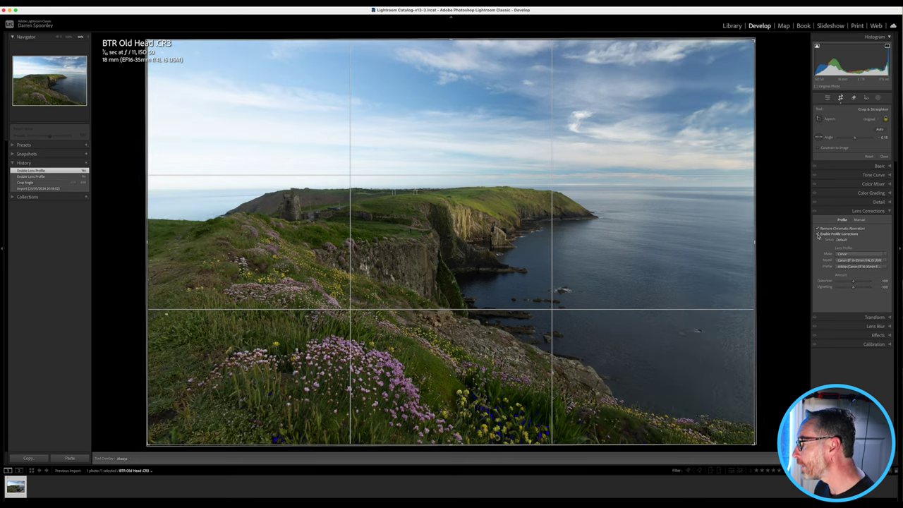
pyautogui.click(852, 283)
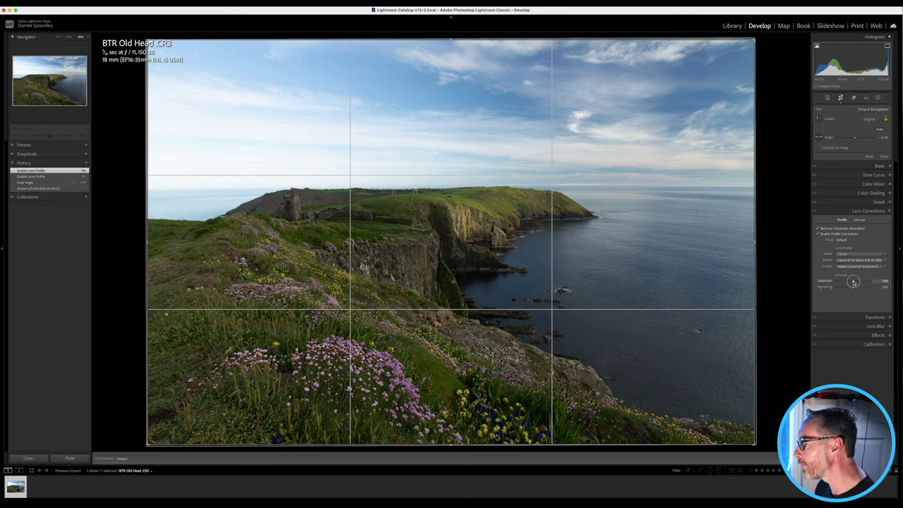
pyautogui.moveTo(852, 282)
pyautogui.mouseDown()
pyautogui.moveTo(873, 282)
pyautogui.moveTo(821, 280)
pyautogui.moveTo(865, 281)
pyautogui.mouseUp()
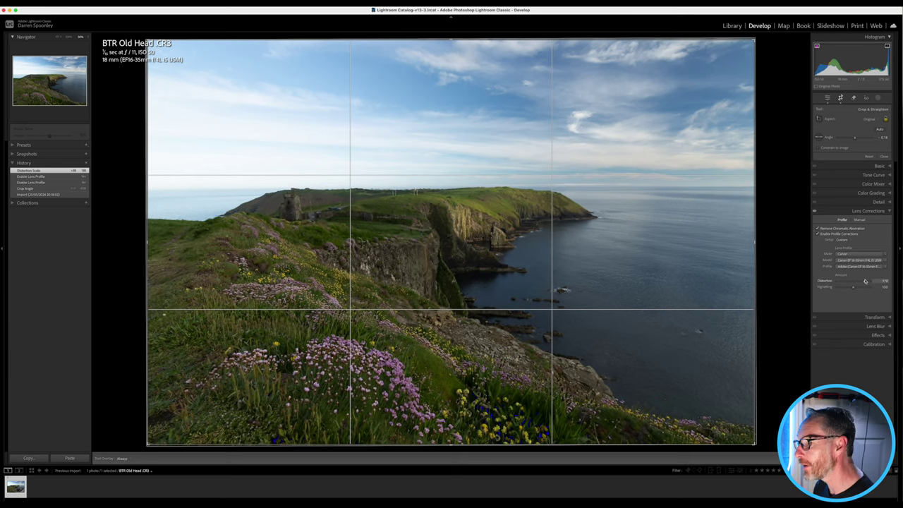
pyautogui.moveTo(472, 449); pyautogui.dragTo(471, 449)
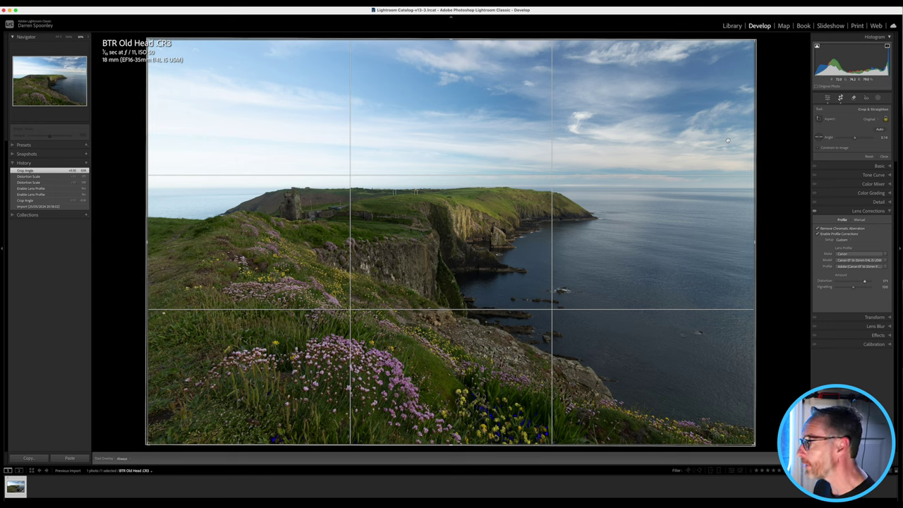
# Set the crop aspect to 16 x 9 and reposition the photo to include more foreground flowers.
pyautogui.click(869, 119)
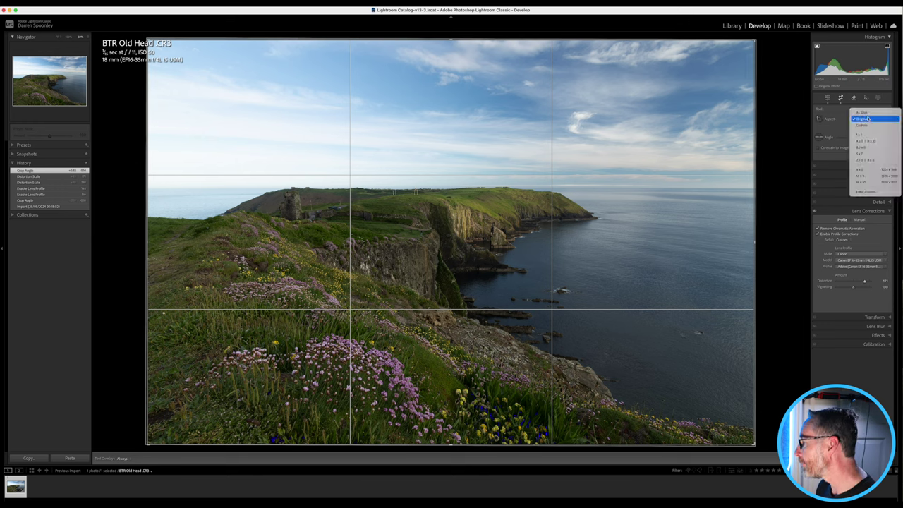
pyautogui.click(862, 176)
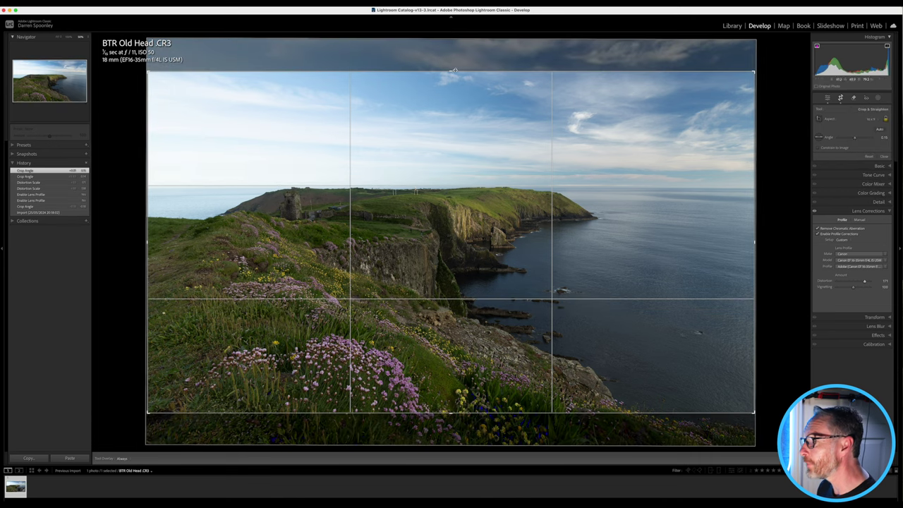
pyautogui.moveTo(455, 97); pyautogui.dragTo(453, 129)
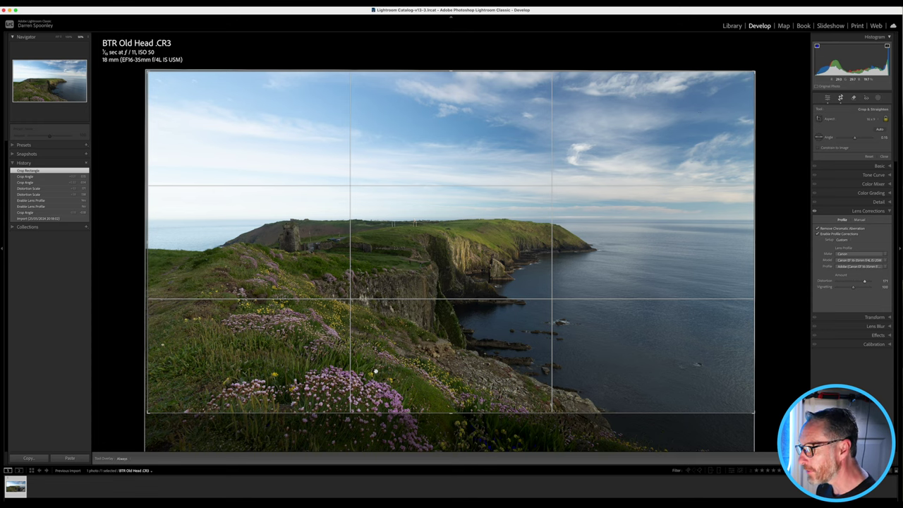
pyautogui.moveTo(372, 371); pyautogui.dragTo(372, 304)
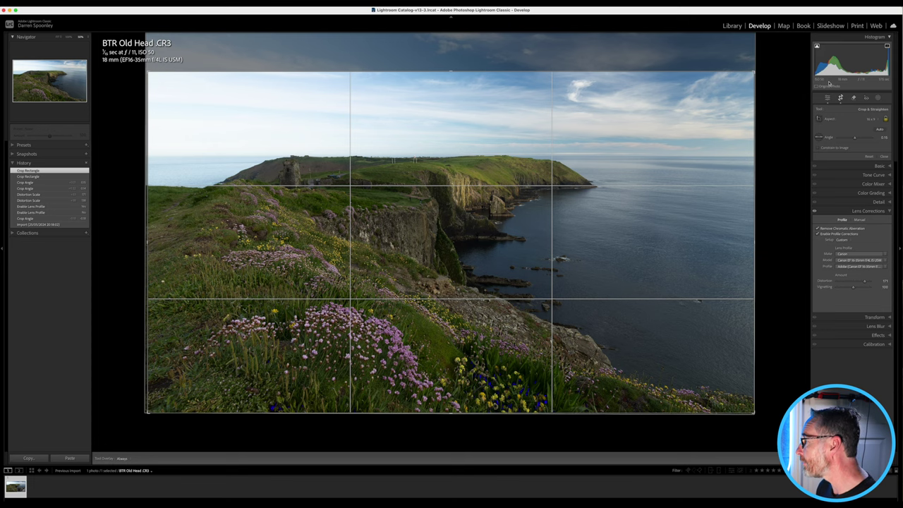
# Commit the 16:9 crop, zoom in on the foreground flowers, and expand the Basic panel.
pyautogui.click(826, 97)
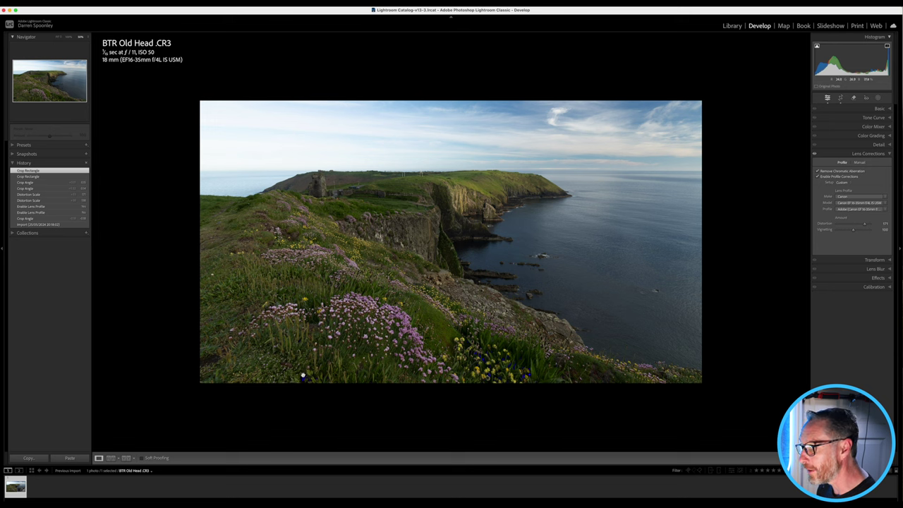
pyautogui.click(482, 356)
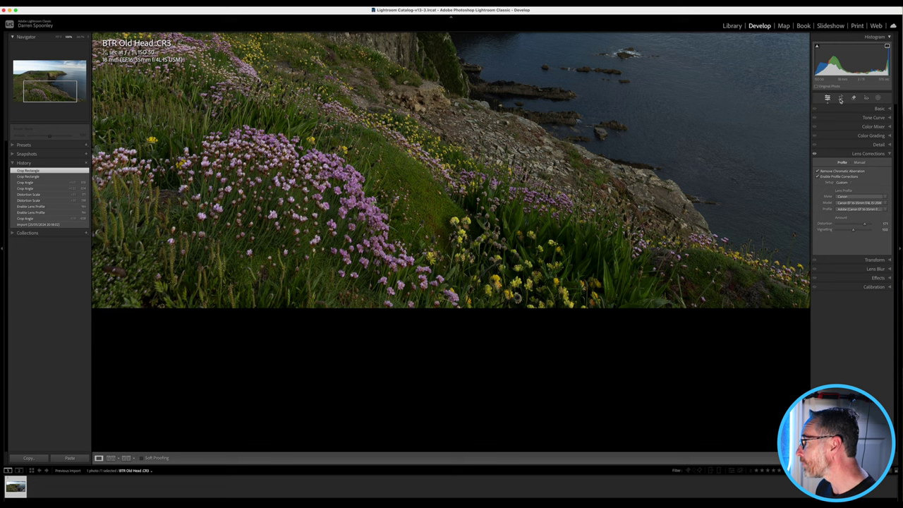
pyautogui.click(877, 109)
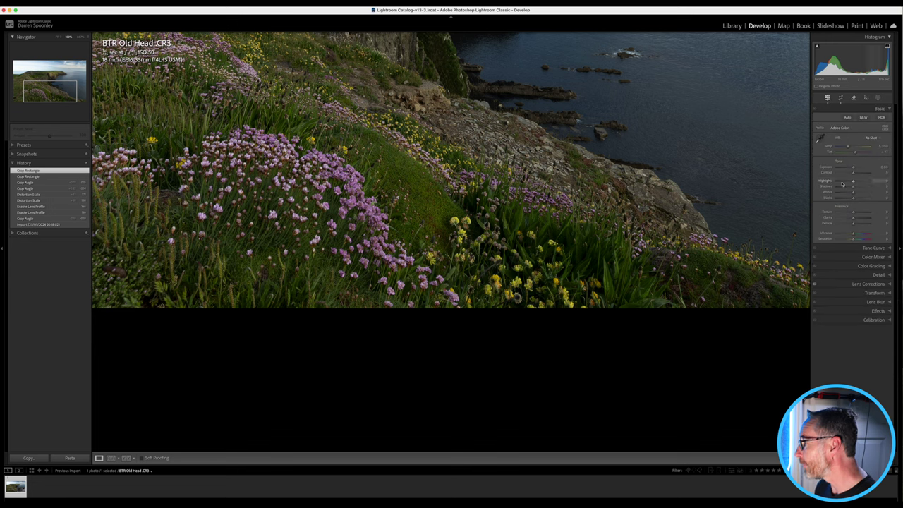
# Return to the full photo view and nudge the Highlights slider.
pyautogui.click(58, 37)
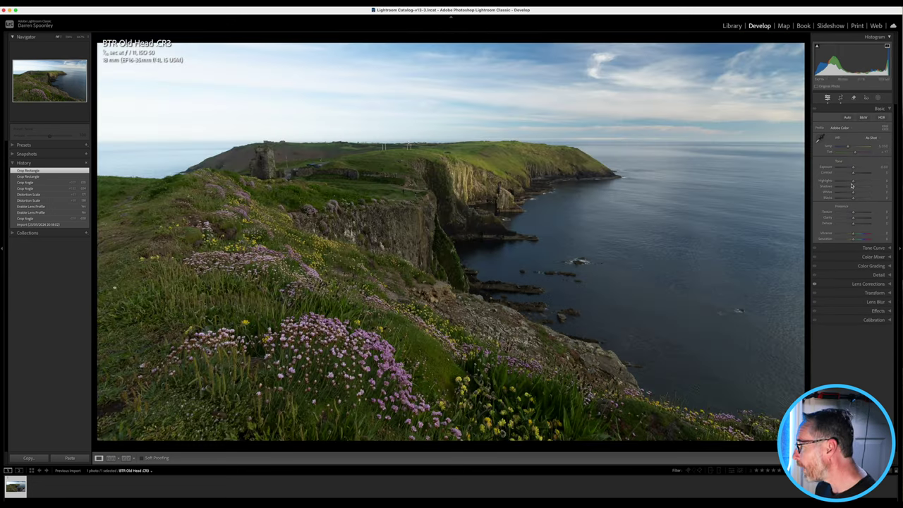
pyautogui.moveTo(852, 184)
pyautogui.mouseDown()
pyautogui.moveTo(868, 180)
pyautogui.moveTo(843, 182)
pyautogui.mouseUp()
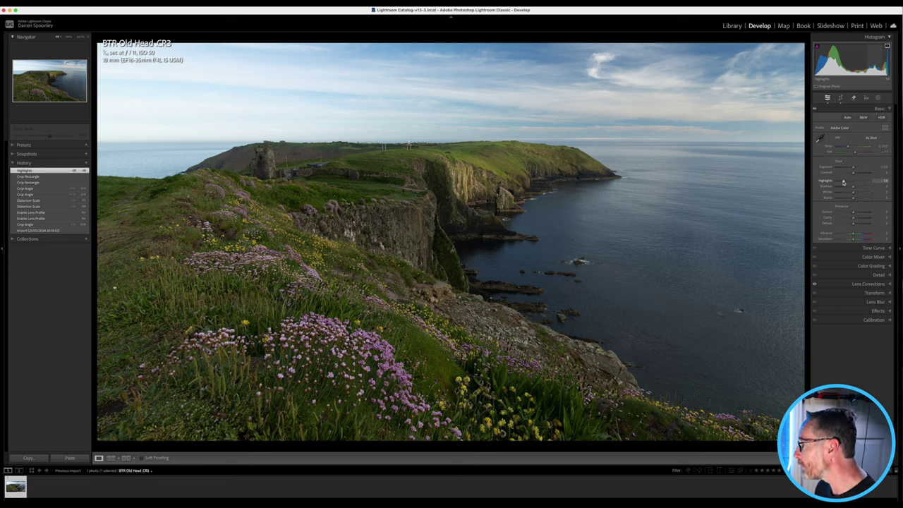
pyautogui.click(843, 182)
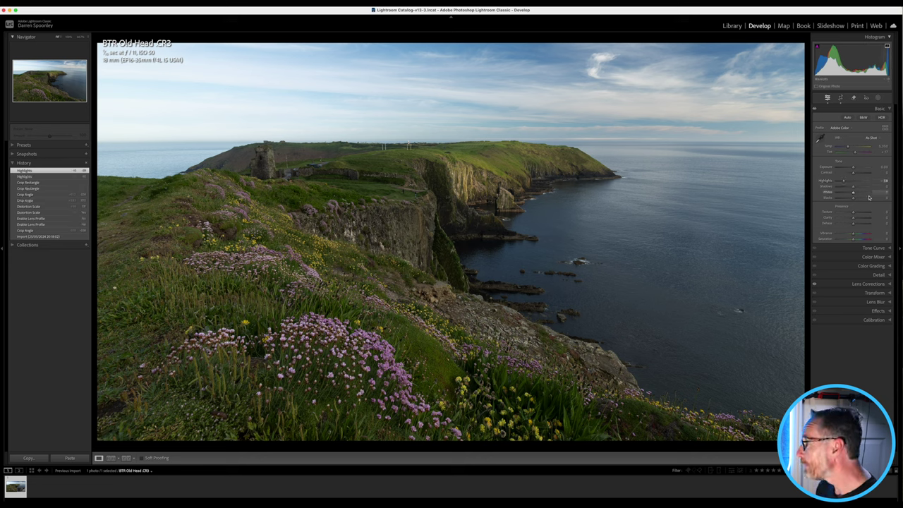
# Set Shadows to +87, Whites to +23 and Blacks to -12.
pyautogui.moveTo(852, 187); pyautogui.dragTo(898, 185)
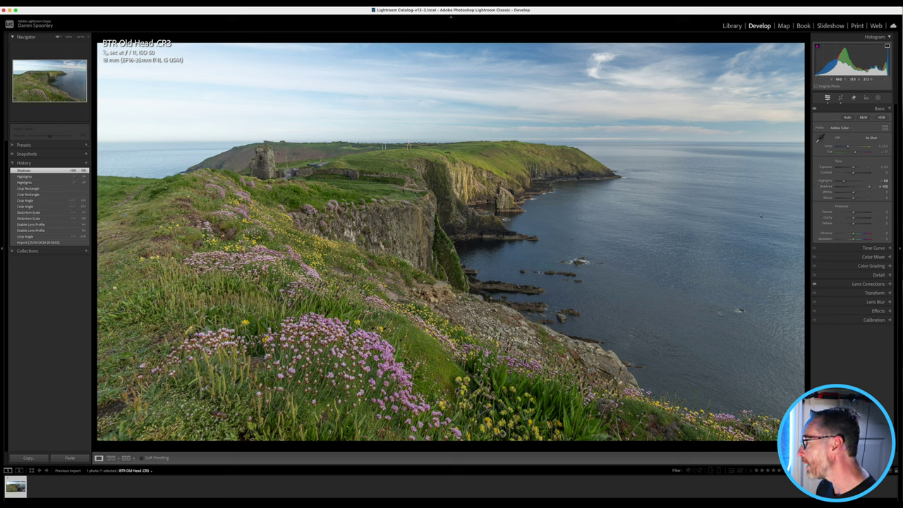
pyautogui.click(854, 187)
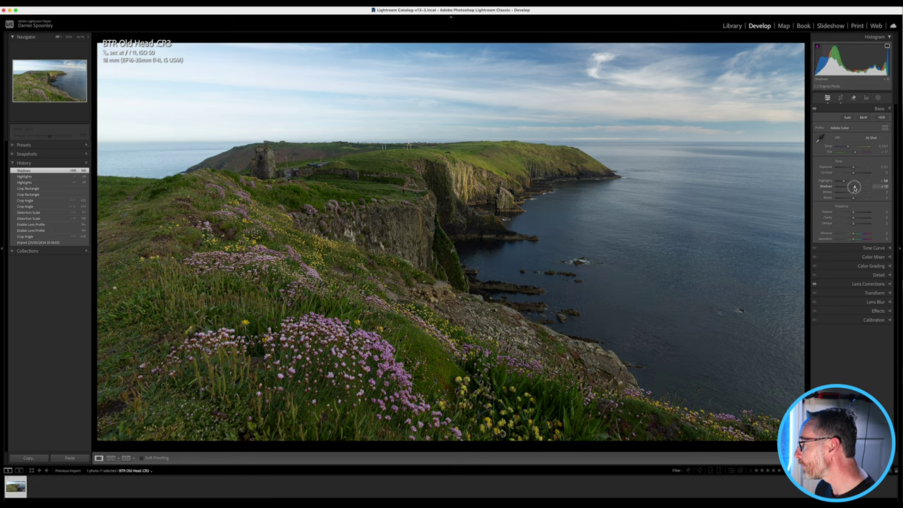
pyautogui.moveTo(854, 188); pyautogui.dragTo(863, 188)
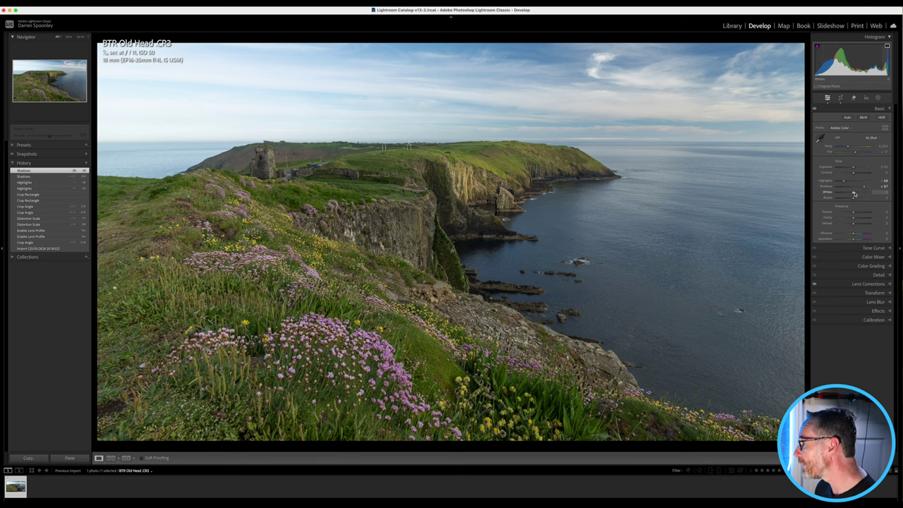
pyautogui.moveTo(853, 193); pyautogui.dragTo(857, 192)
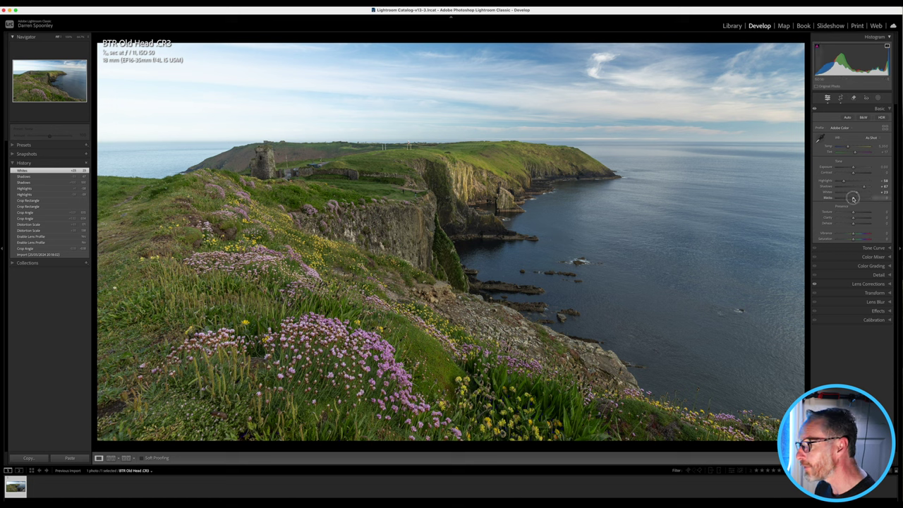
pyautogui.moveTo(851, 199); pyautogui.dragTo(853, 199)
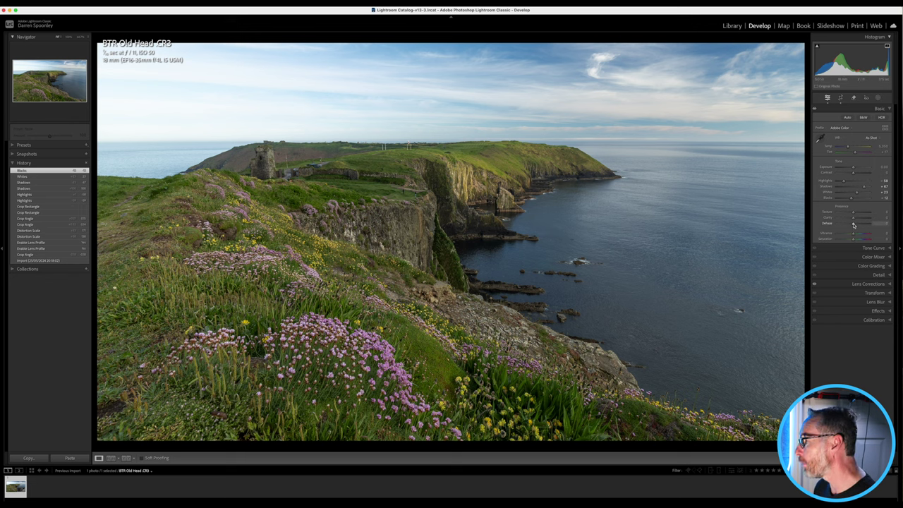
pyautogui.moveTo(854, 224); pyautogui.dragTo(878, 224)
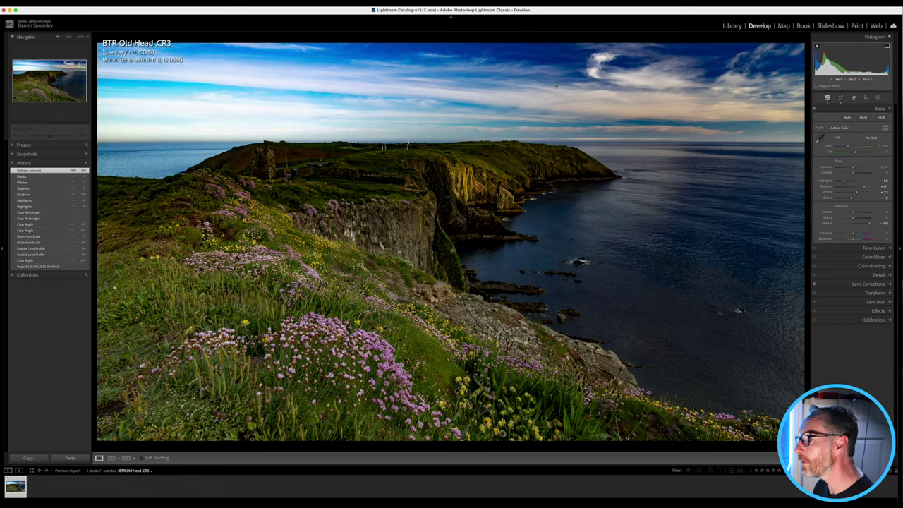
pyautogui.press('z')
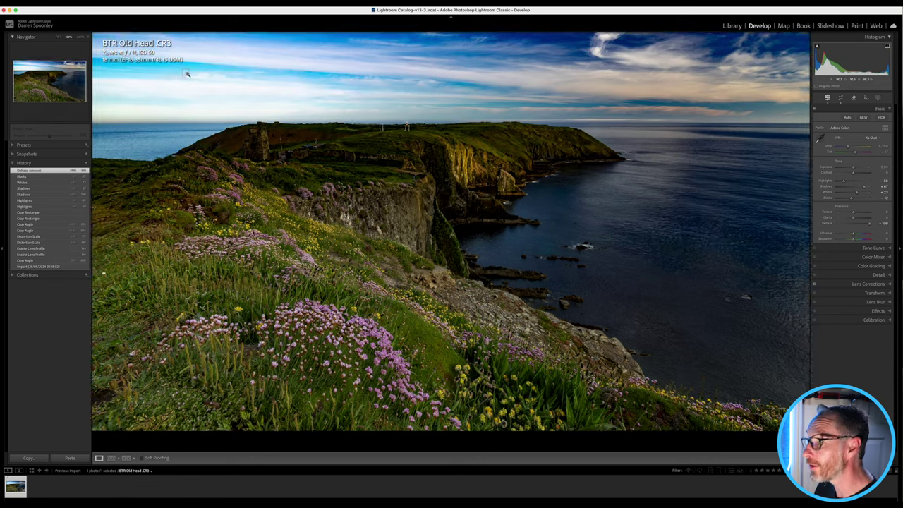
pyautogui.press('z')
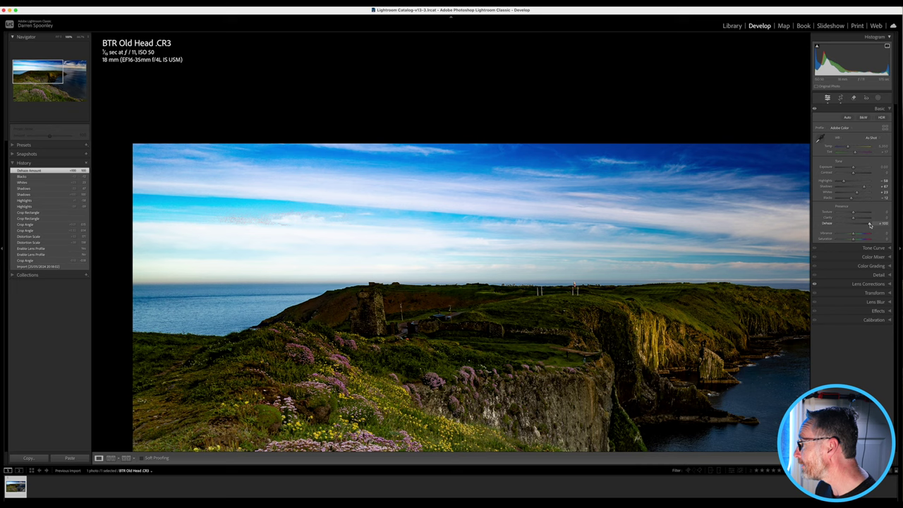
pyautogui.doubleClick(869, 224)
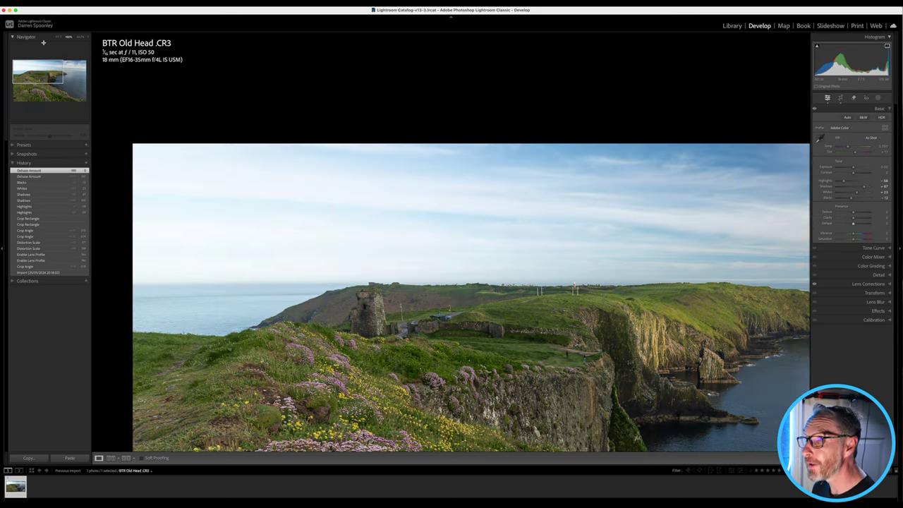
pyautogui.press('\\')
pyautogui.press('\\')
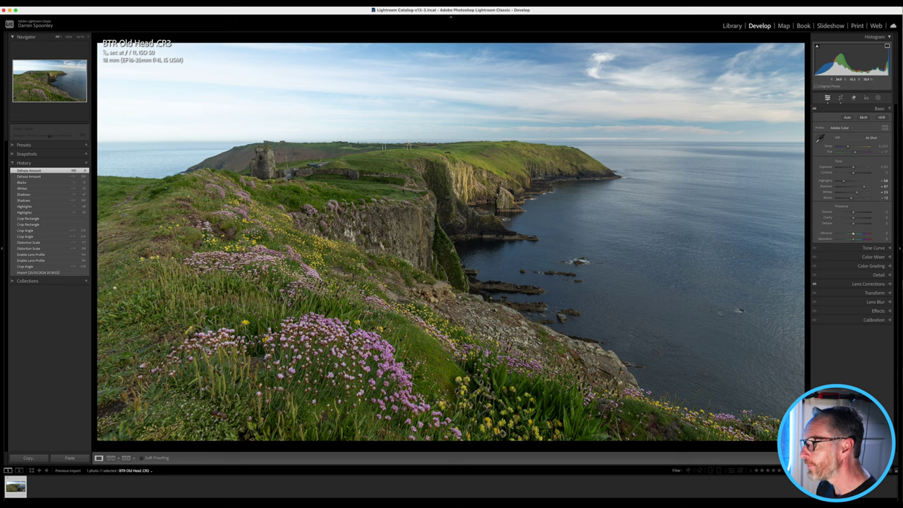
pyautogui.click(459, 175)
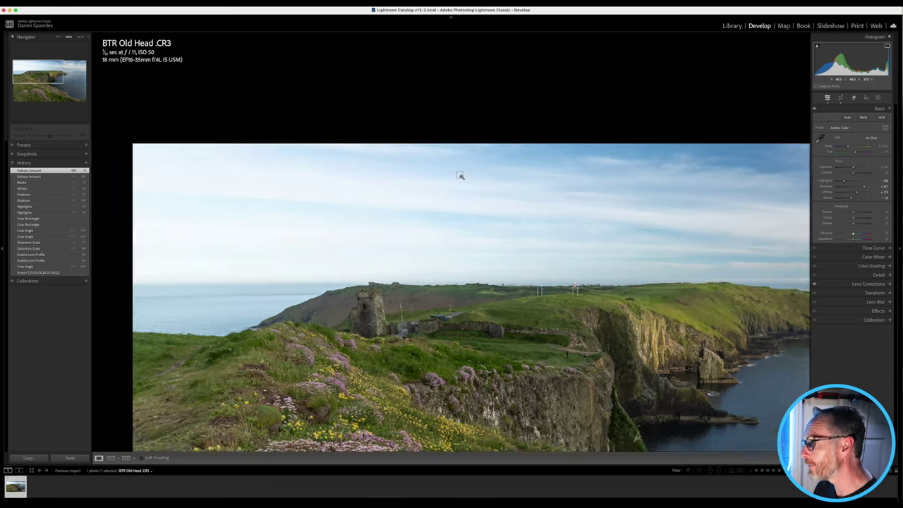
pyautogui.scroll(-2, 462, 255)
pyautogui.hscroll(10, 462, 255)
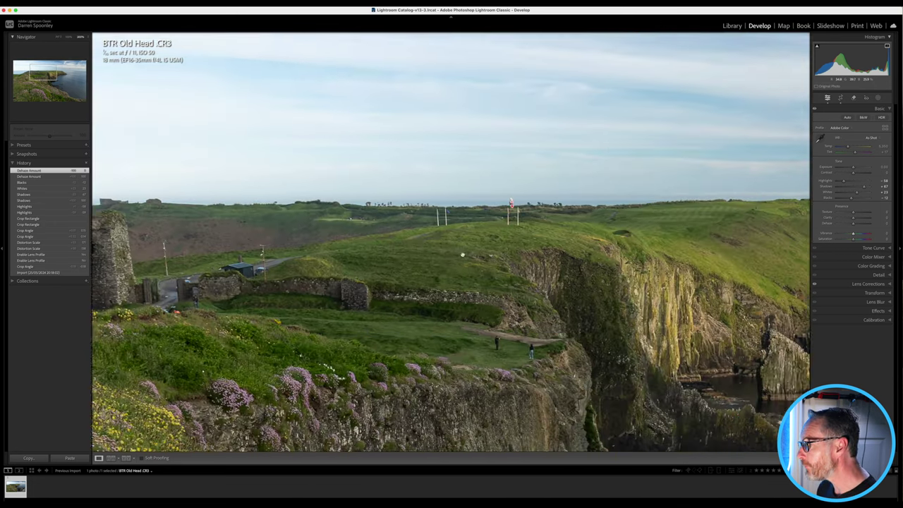
pyautogui.scroll(-3, 459, 253)
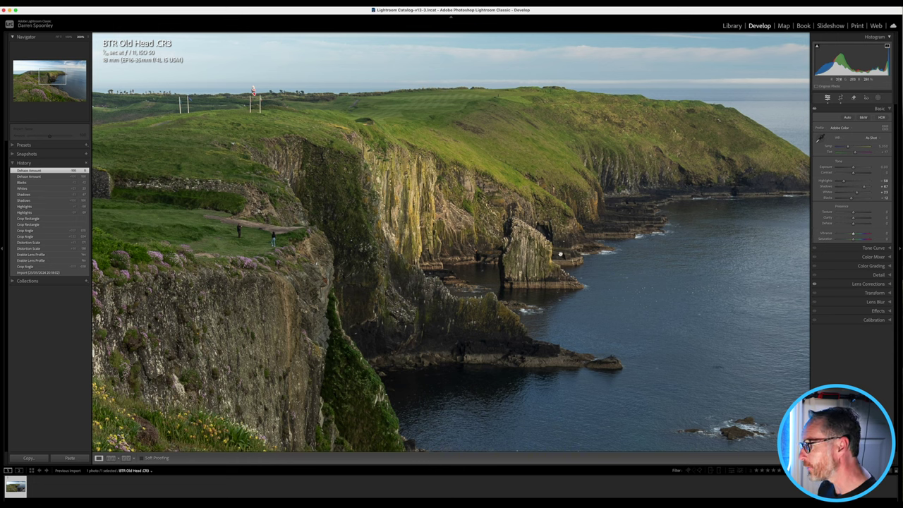
pyautogui.click(652, 289)
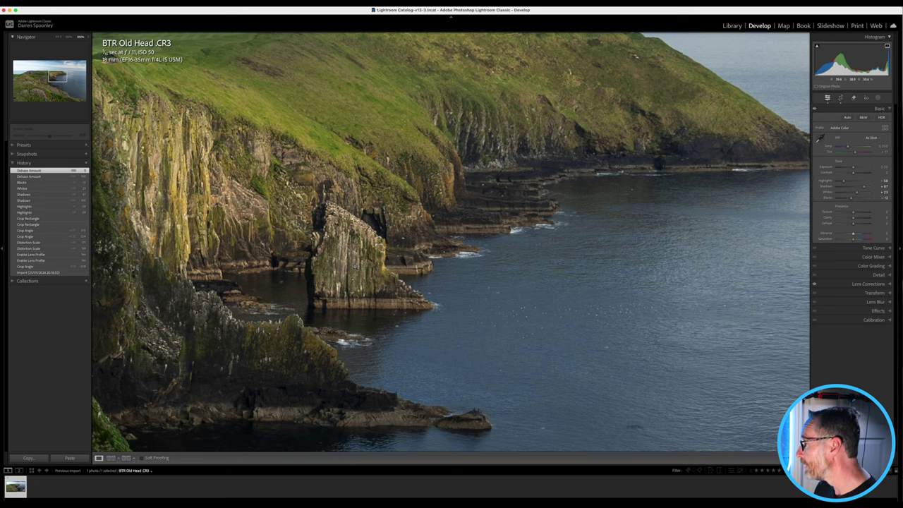
pyautogui.click(354, 266)
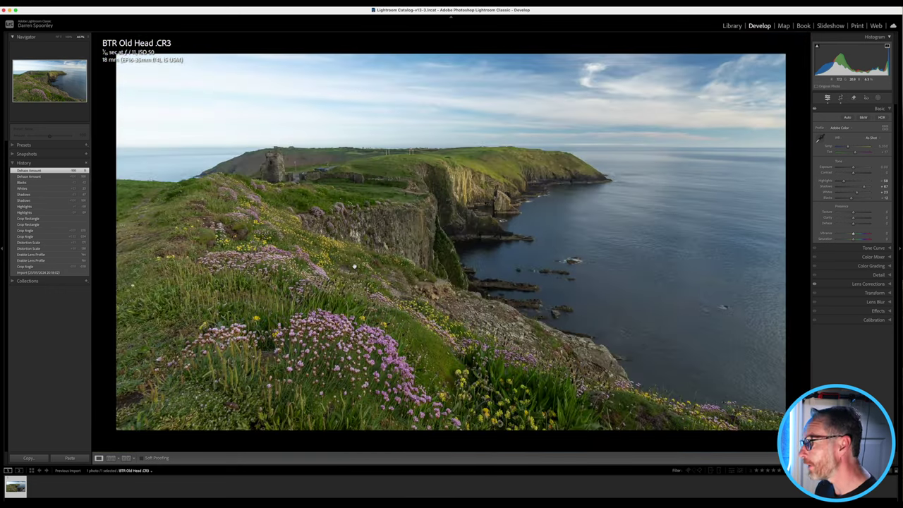
# Raise Vibrance to +20 and toggle the Before/After view with backslash to compare.
pyautogui.click(852, 235)
pyautogui.moveTo(852, 235); pyautogui.dragTo(858, 234)
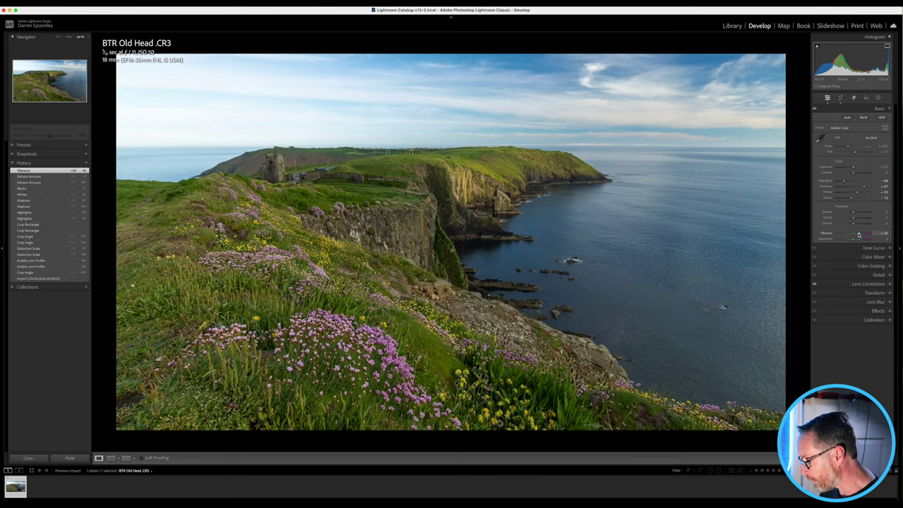
pyautogui.press('\\')
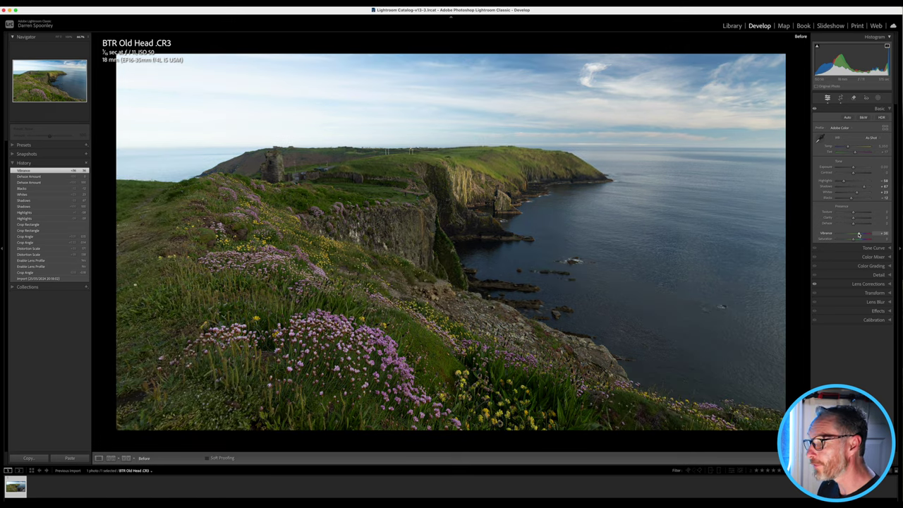
pyautogui.press('\\')
pyautogui.press('\\')
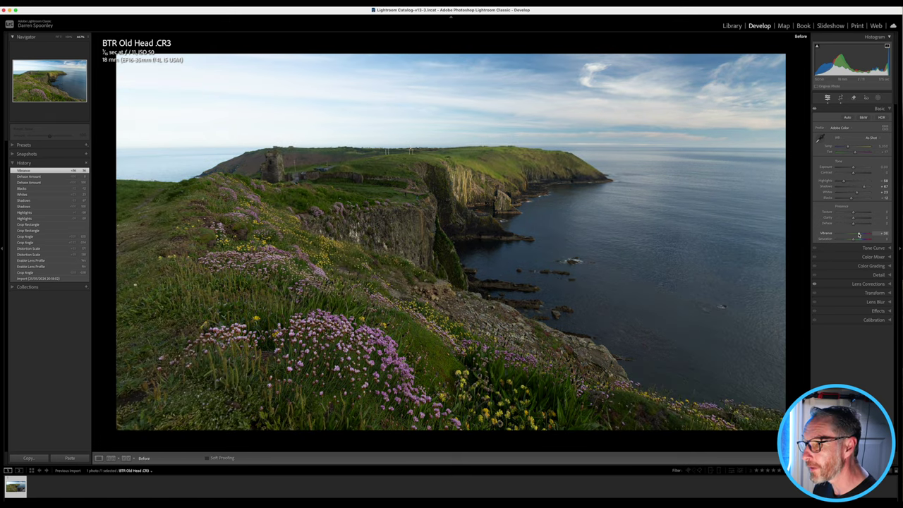
pyautogui.press('\\')
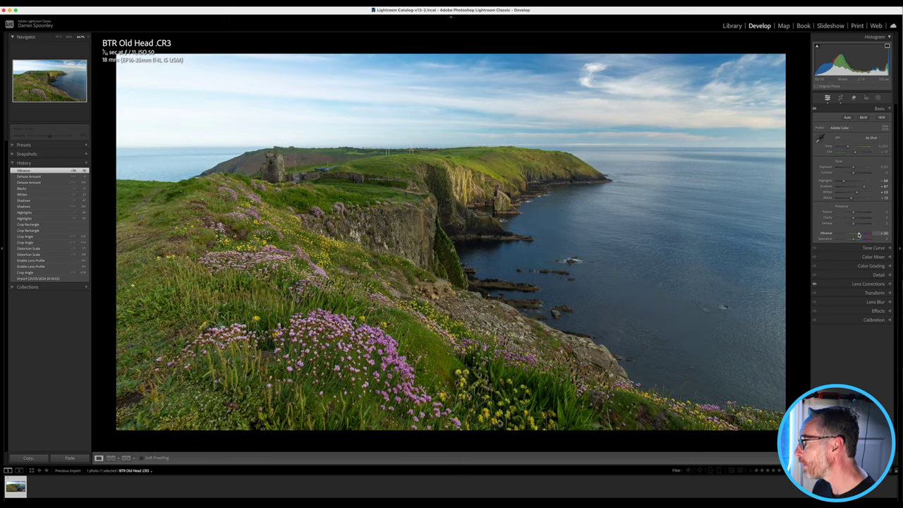
pyautogui.press('\\')
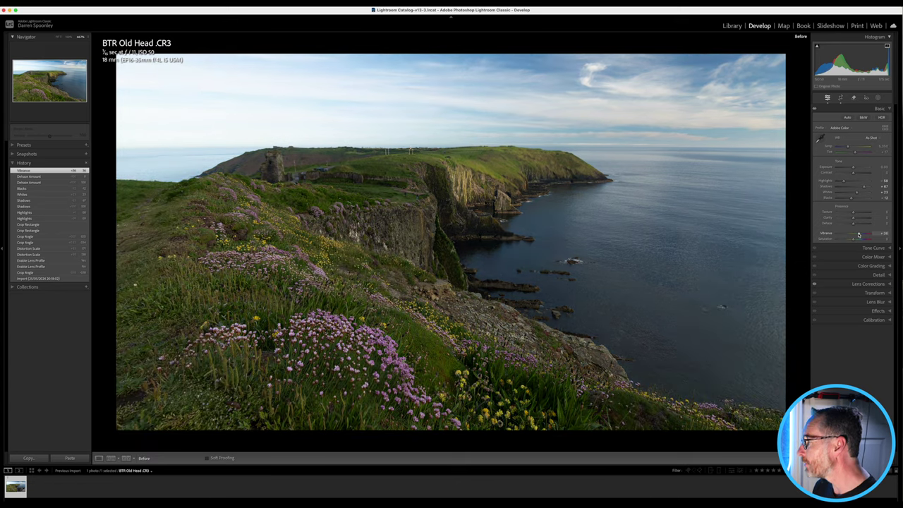
pyautogui.press('\\')
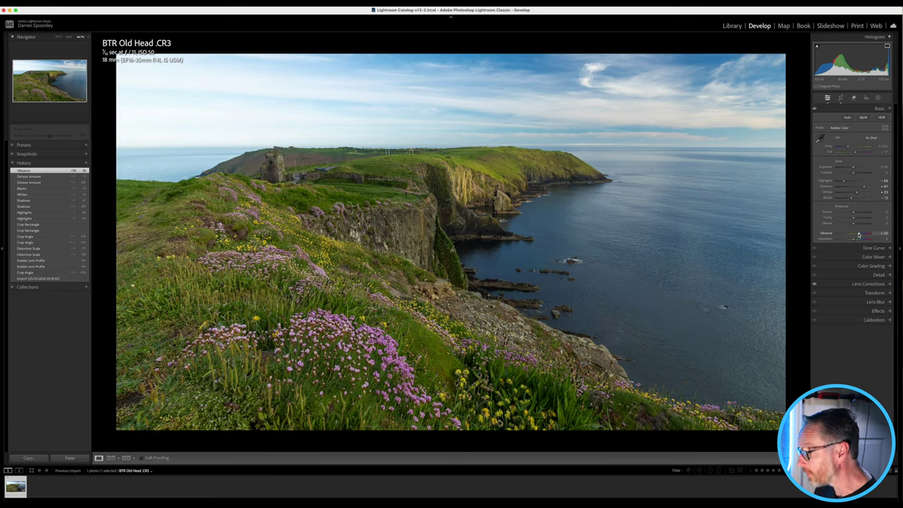